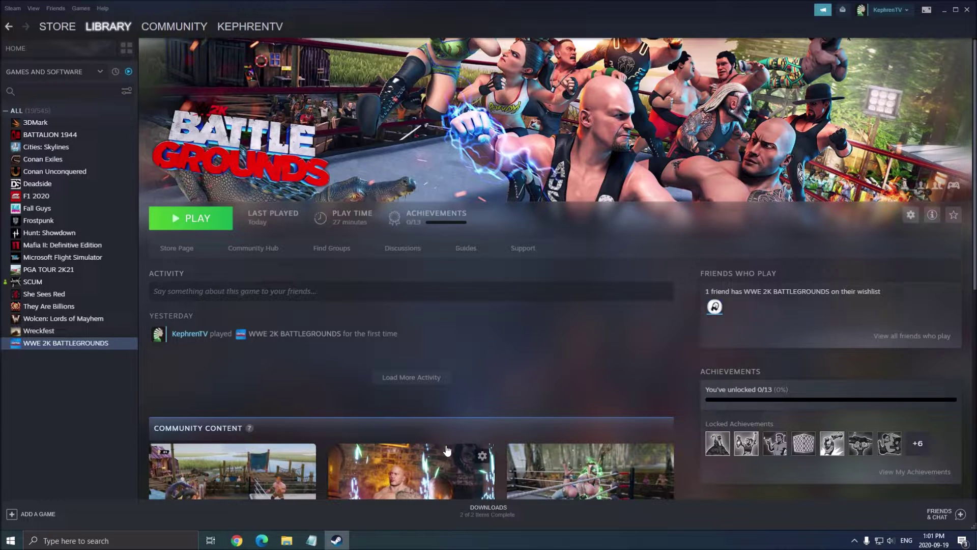
# Search for Game Mode settings, review the Xbox Game Bar and Captures pages, then close Settings
pyautogui.click(150, 544)
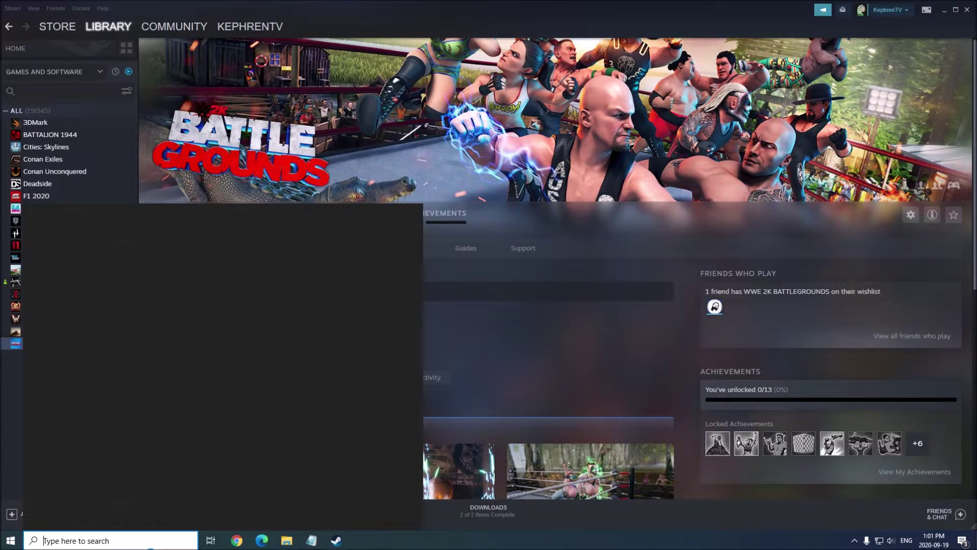
pyautogui.write('ghame mod')
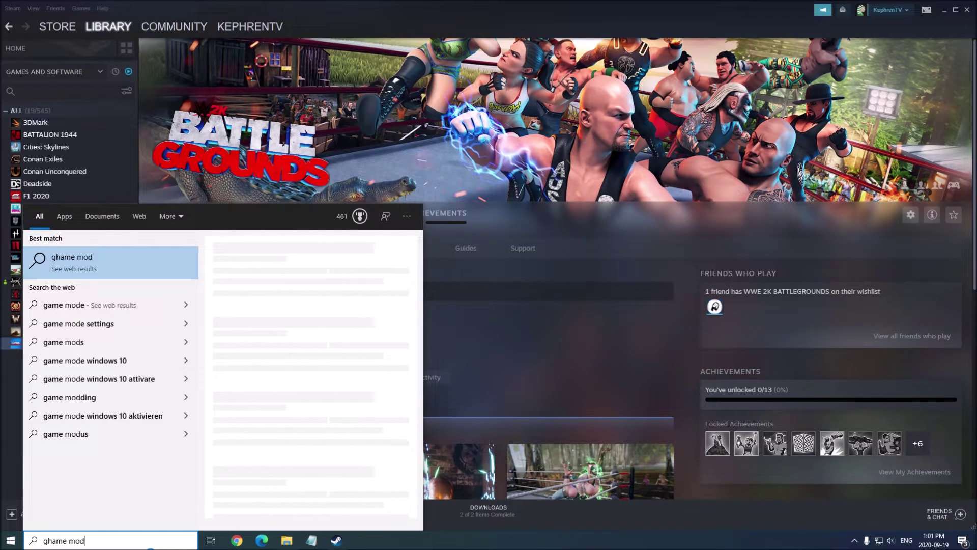
pyautogui.press('BackSpace')
pyautogui.press('BackSpace')
pyautogui.press('BackSpace')
pyautogui.press('BackSpace')
pyautogui.press('BackSpace')
pyautogui.press('BackSpace')
pyautogui.press('BackSpace')
pyautogui.press('BackSpace')
pyautogui.write('ame')
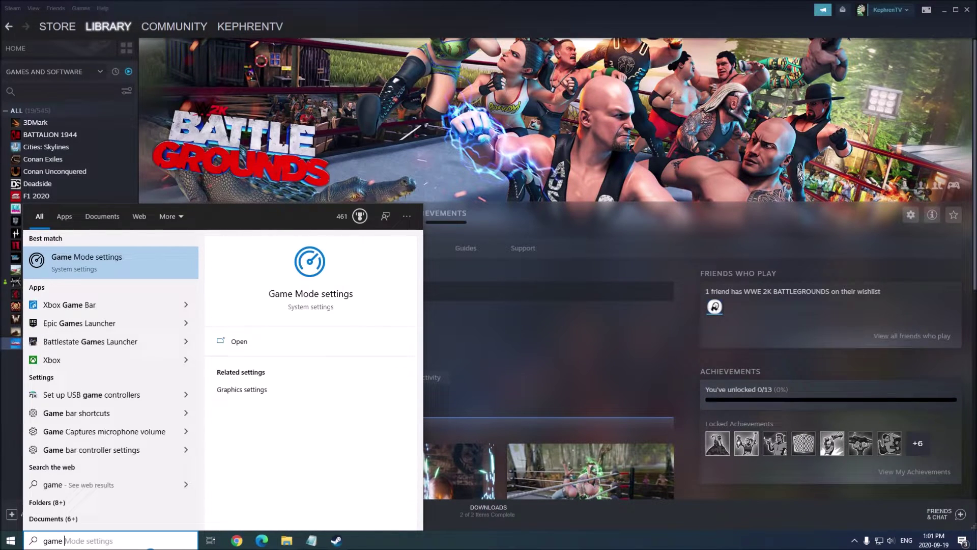
pyautogui.write('mode')
pyautogui.press('Return')
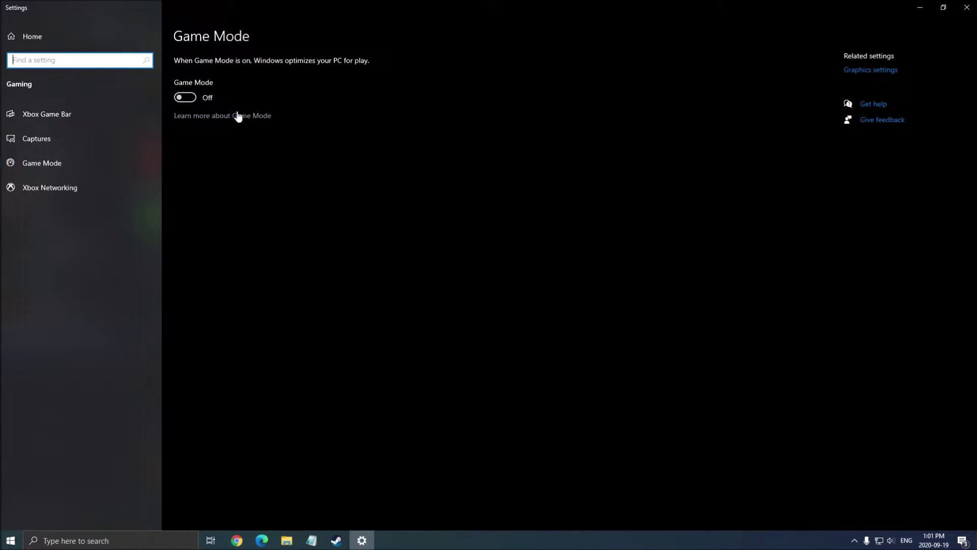
pyautogui.click(55, 117)
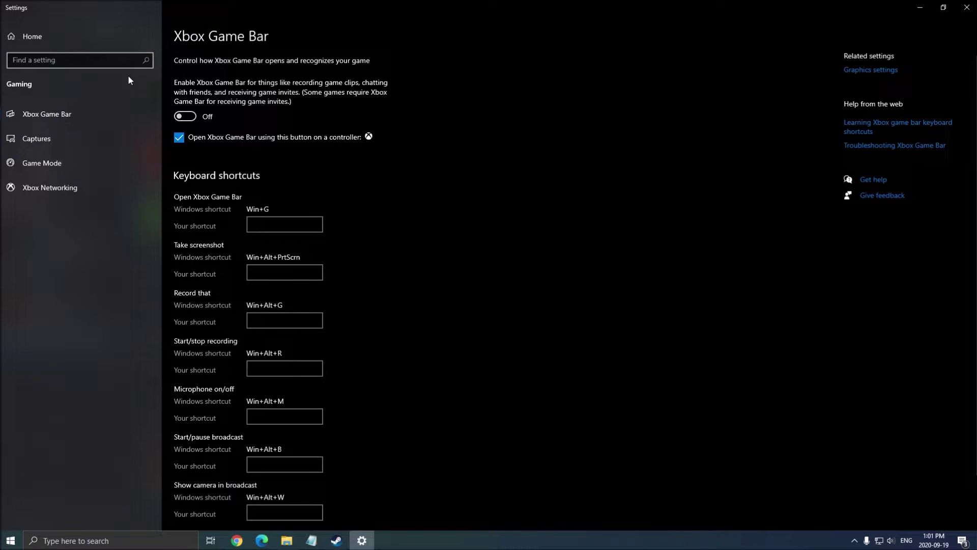
pyautogui.click(56, 146)
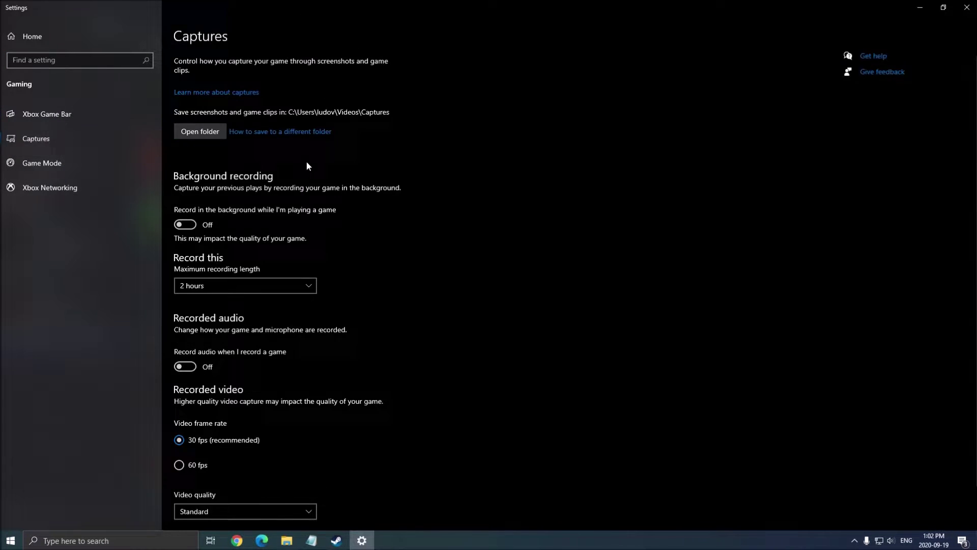
pyautogui.scroll(-3, 282, 163)
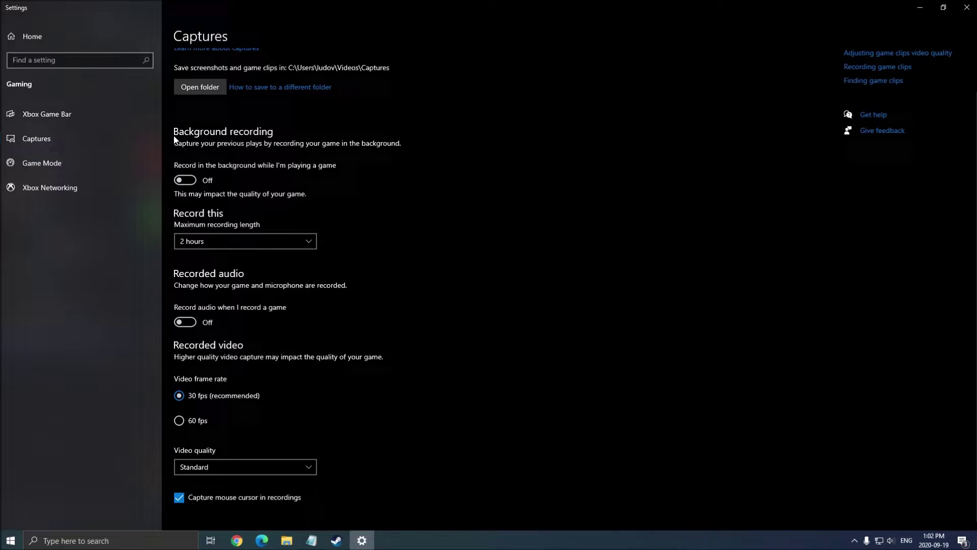
pyautogui.click(966, 7)
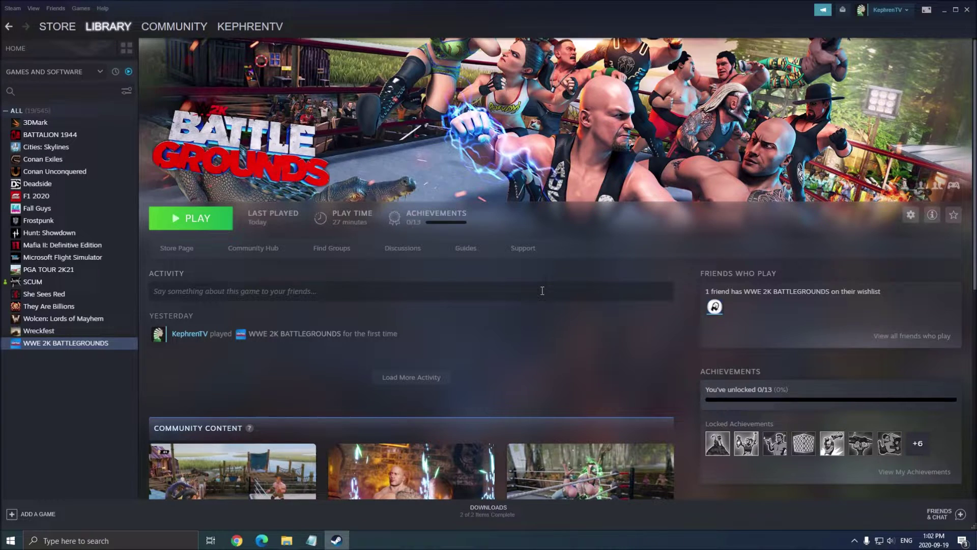
# Turn hardware-accelerated GPU scheduling On in Graphics settings found by searching 'gpu'
pyautogui.click(139, 545)
pyautogui.write('gpu')
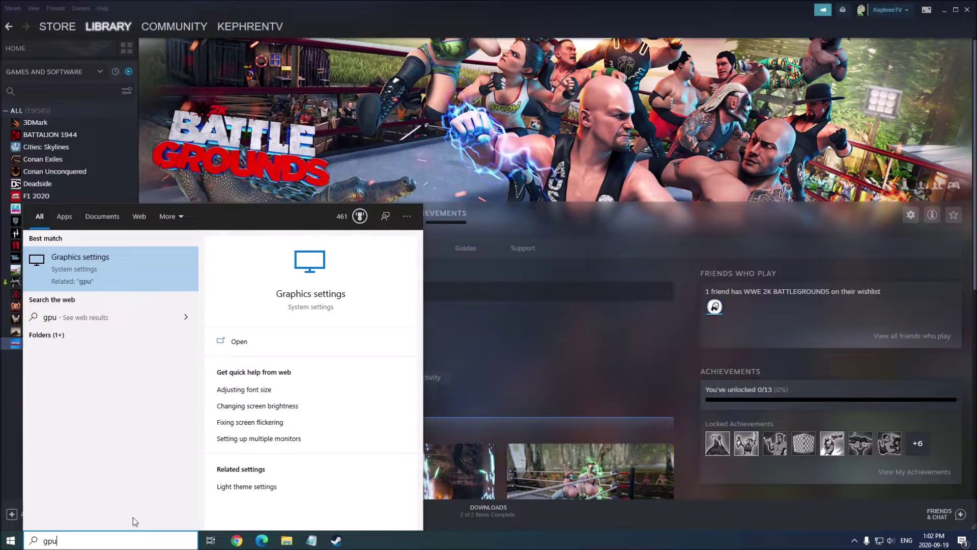
pyautogui.click(74, 270)
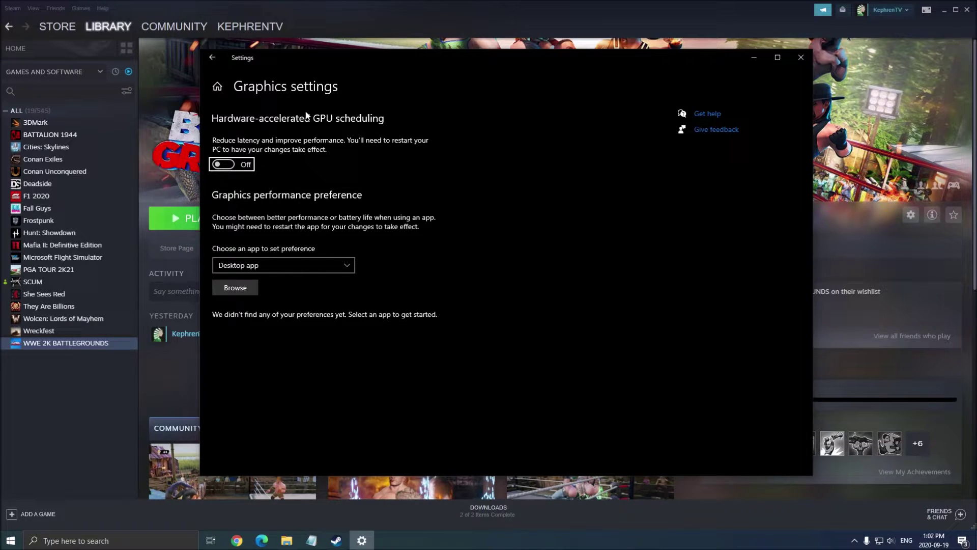
pyautogui.click(210, 162)
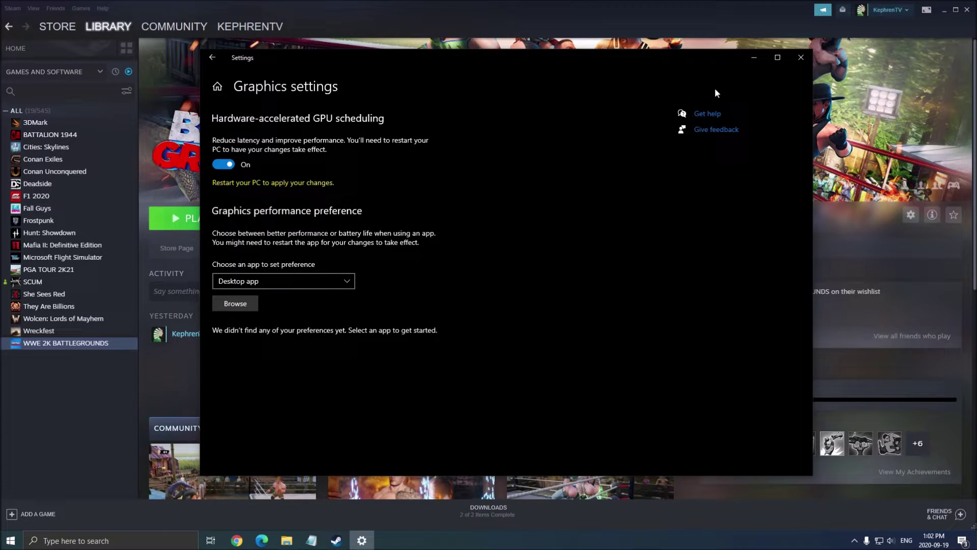
pyautogui.click(800, 57)
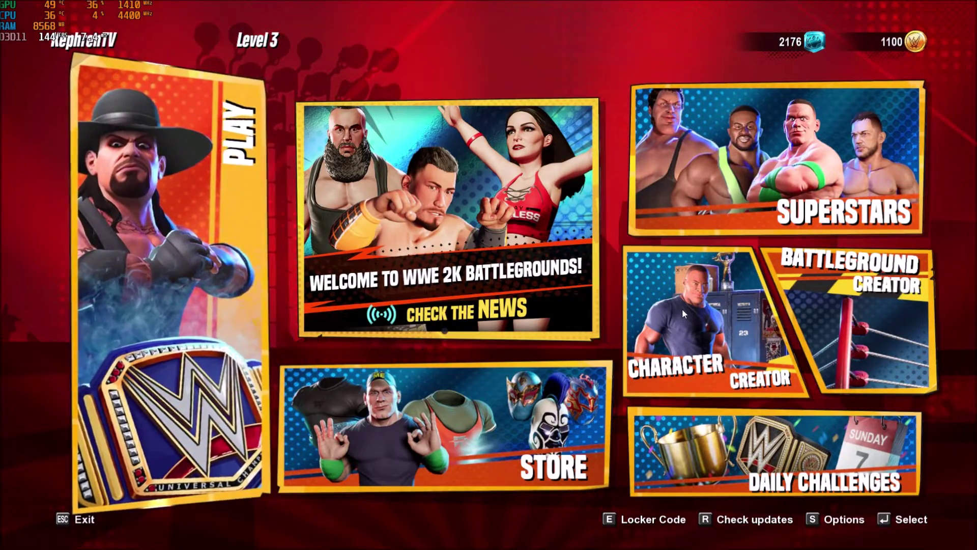
# Leave the game's Graphics option at Very High, then switch to the WindowsNoEditor config folder
pyautogui.press('s')
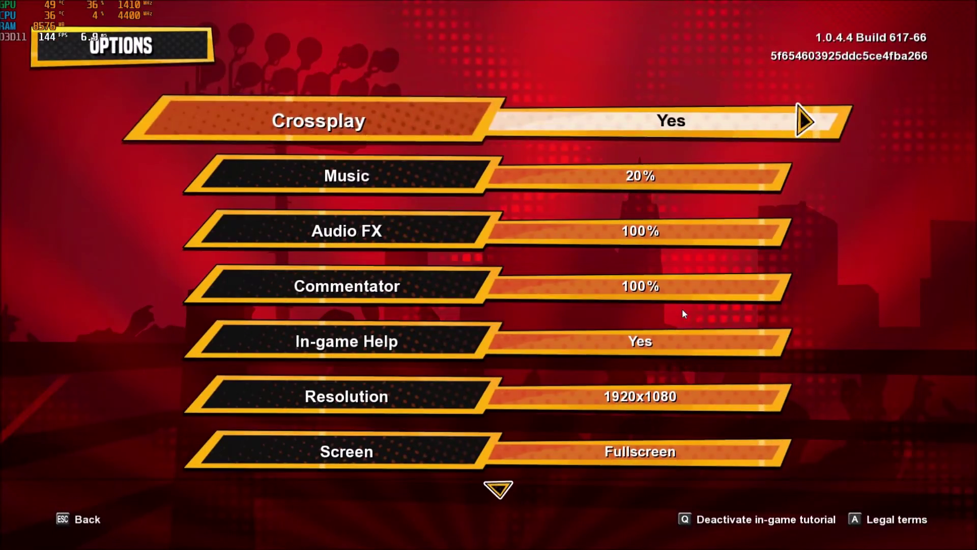
pyautogui.scroll(-3, 565, 295)
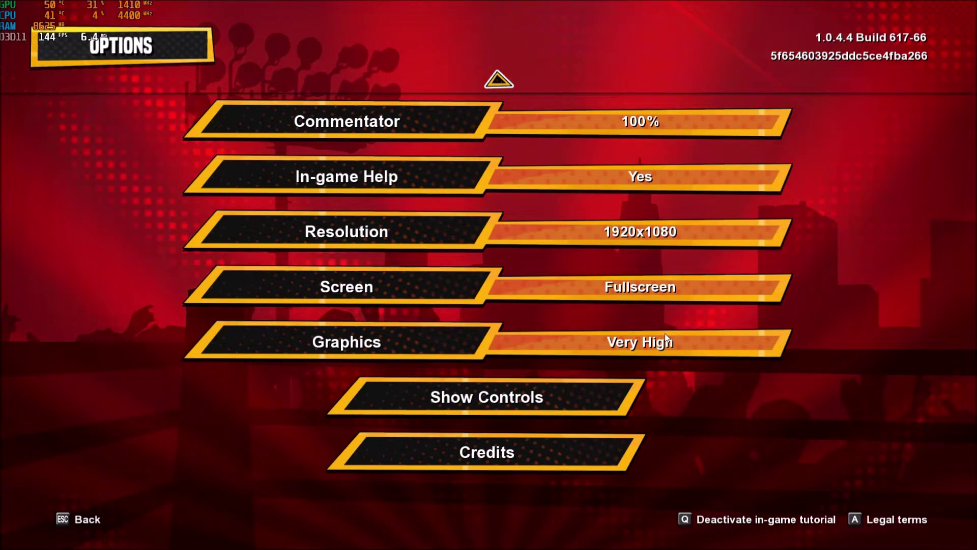
pyautogui.press('Up')
pyautogui.press('Up')
pyautogui.press('Up')
pyautogui.press('Up')
pyautogui.press('Down')
pyautogui.press('Down')
pyautogui.press('Down')
pyautogui.press('Down')
pyautogui.press('Down')
pyautogui.press('Down')
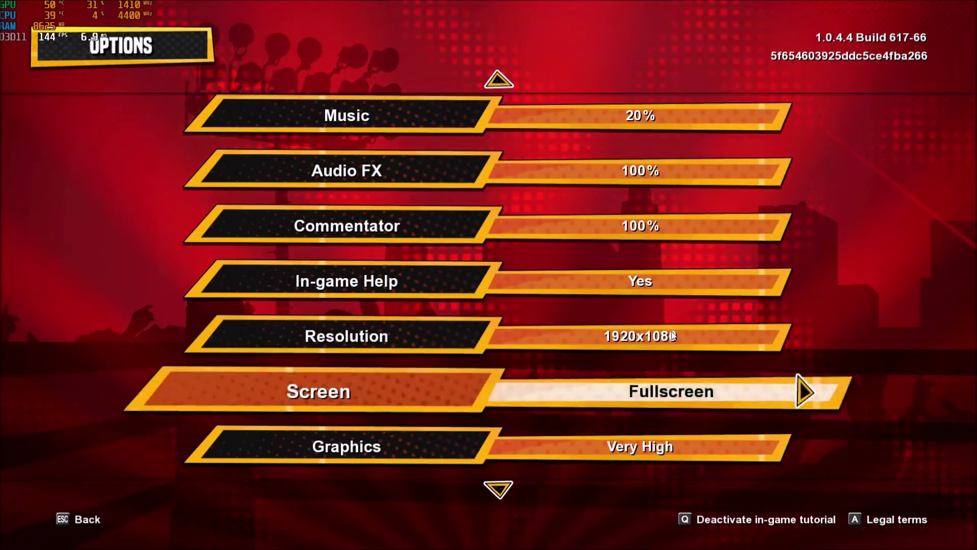
pyautogui.press('Up')
pyautogui.press('Up')
pyautogui.press('Left')
pyautogui.press('Left')
pyautogui.press('Left')
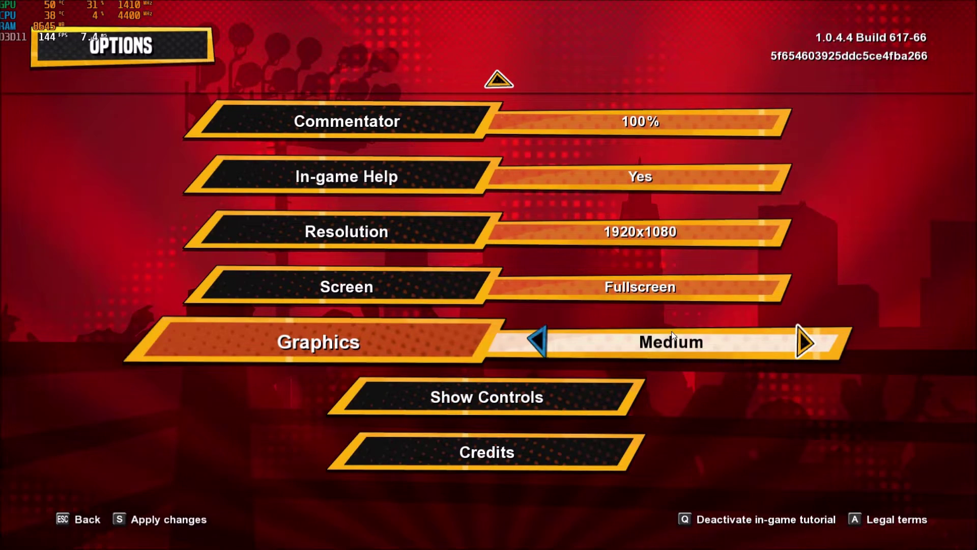
pyautogui.press('Right')
pyautogui.press('Right')
pyautogui.press('Right')
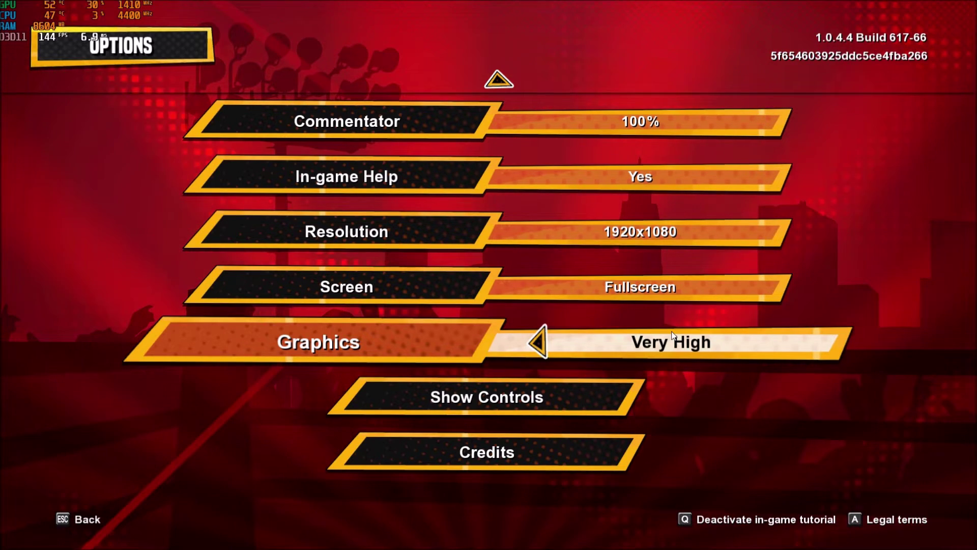
pyautogui.hotkey('alt', 'Tab')
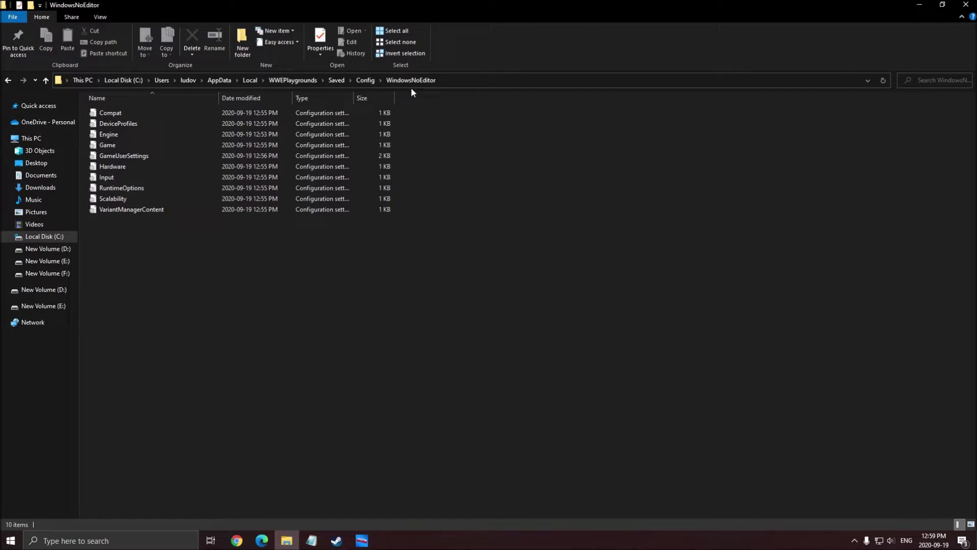
# Select the GameUserSettings file in the WindowsNoEditor folder
pyautogui.click(127, 156)
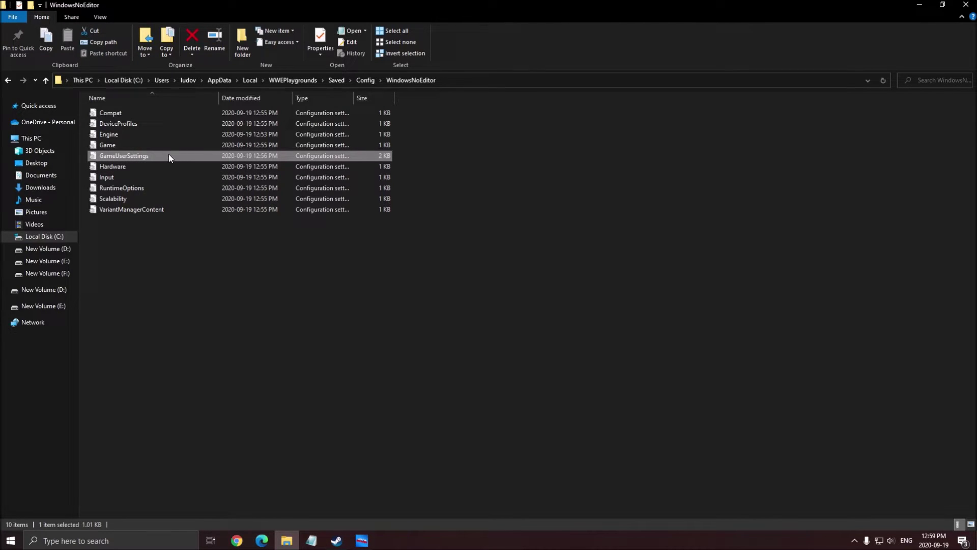
# Open GameUserSettings in Notepad and change ShadowQuality to 0
pyautogui.click(506, 68)
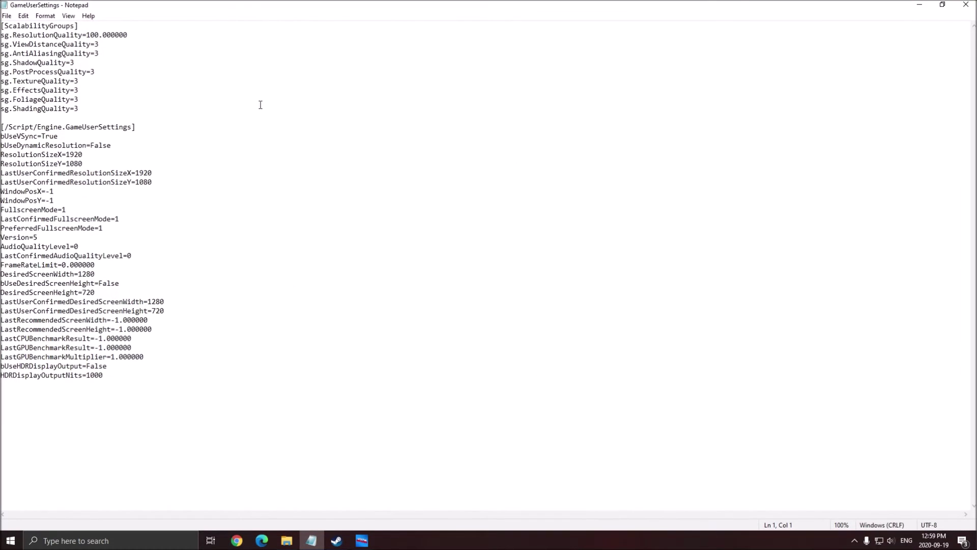
pyautogui.click(95, 75)
pyautogui.moveTo(4, 47); pyautogui.dragTo(153, 120)
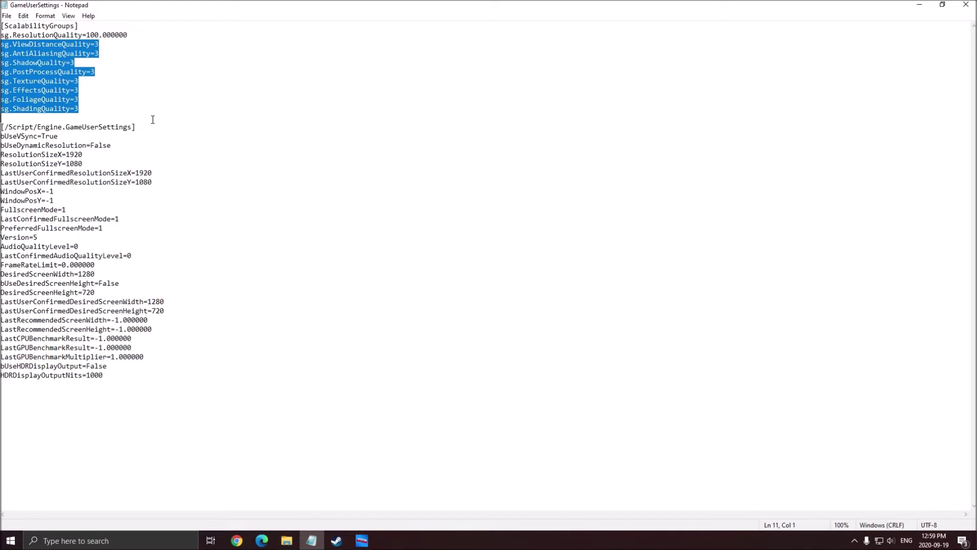
pyautogui.click(122, 46)
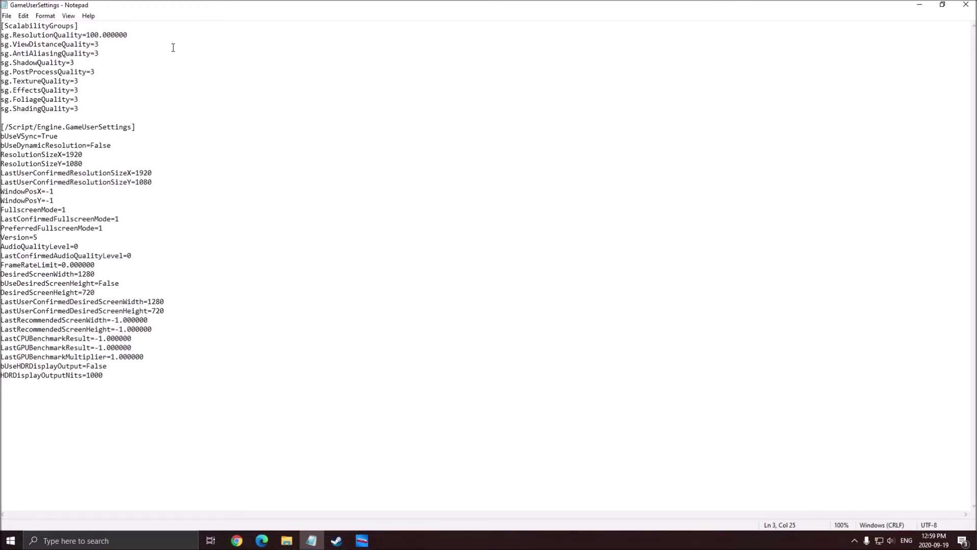
pyautogui.press('Down')
pyautogui.press('Down')
pyautogui.press('BackSpace')
pyautogui.write('0')
# Set ViewDistanceQuality to 2, AntiAliasingQuality to 1 and PostProcessQuality to 2
pyautogui.click(116, 36)
pyautogui.click(121, 45)
pyautogui.press('BackSpace')
pyautogui.write('2')
pyautogui.click(113, 53)
pyautogui.press('BackSpace')
pyautogui.write('1')
pyautogui.click(172, 75)
pyautogui.press('BackSpace')
pyautogui.write('2')
# Keep TextureQuality at 3 and set EffectsQuality 1, FoliageQuality 1, ShadingQuality 2
pyautogui.moveTo(20, 82); pyautogui.dragTo(90, 87)
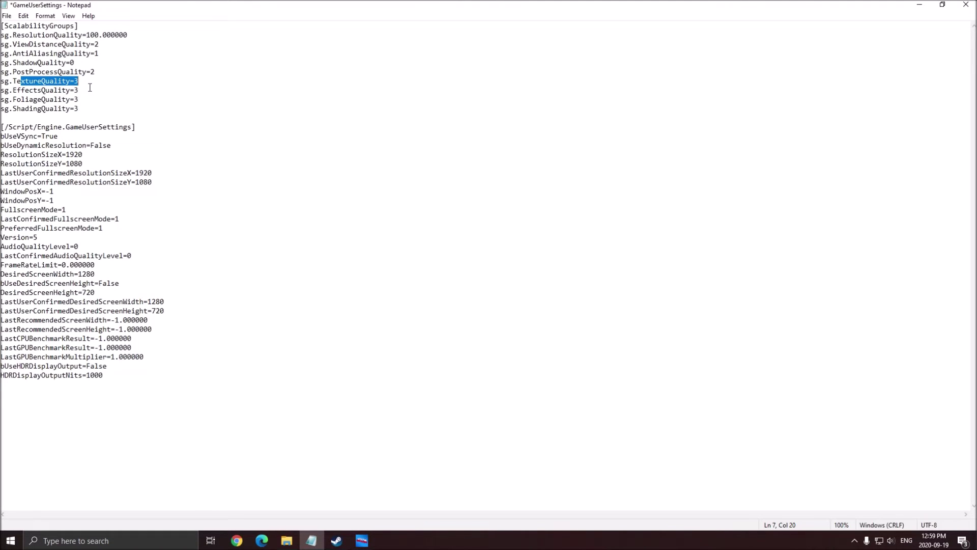
pyautogui.press('Down')
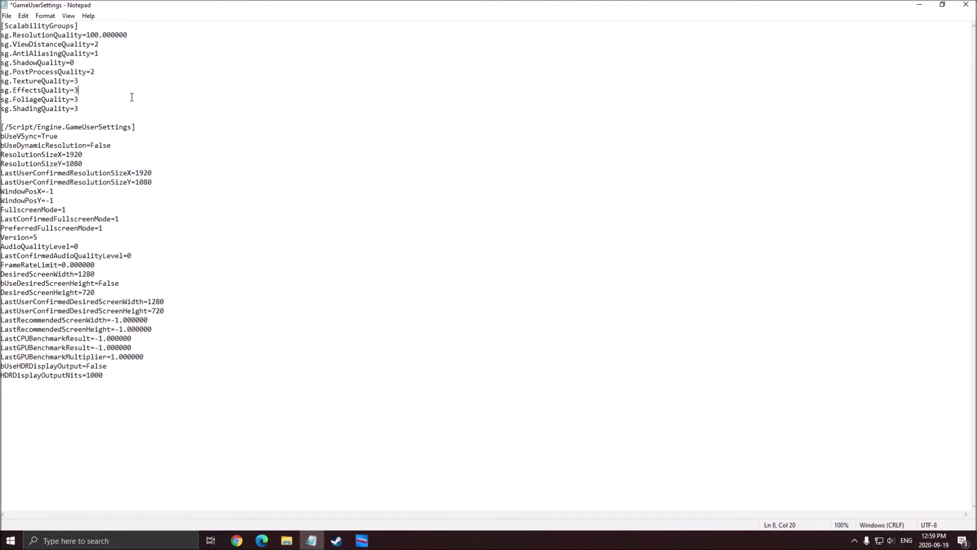
pyautogui.press('BackSpace')
pyautogui.write('1')
pyautogui.press('Down')
pyautogui.press('BackSpace')
pyautogui.write('1')
pyautogui.press('Down')
pyautogui.press('BackSpace')
pyautogui.write('2')
# Review the edited ViewDistance, PostProcess, Effects and Foliage lines, then save GameUserSettings
pyautogui.moveTo(20, 45); pyautogui.dragTo(100, 45)
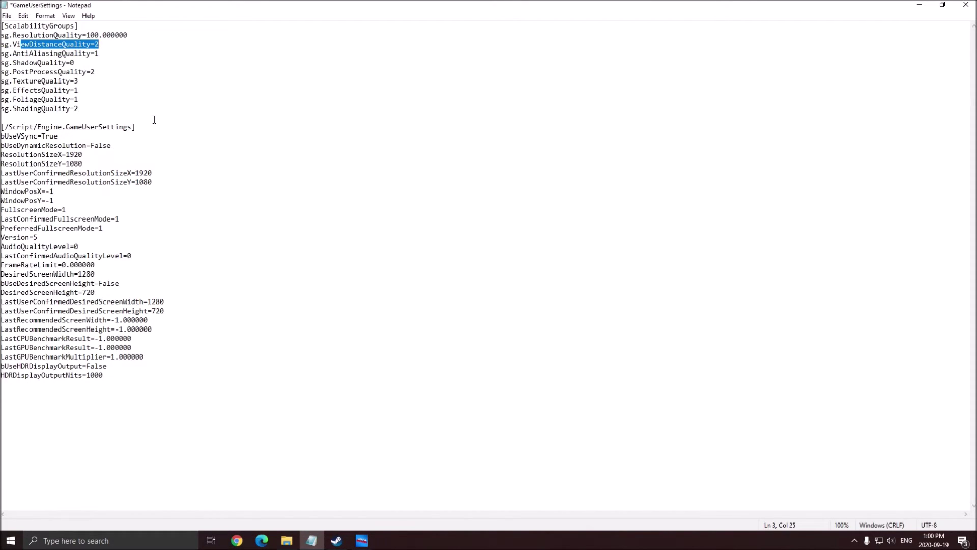
pyautogui.moveTo(2, 72); pyautogui.dragTo(96, 71)
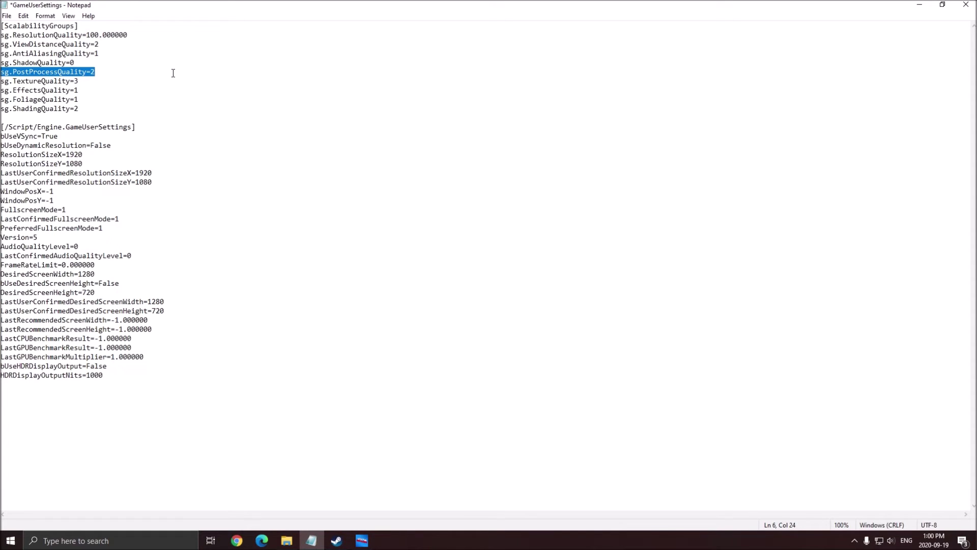
pyautogui.click(85, 106)
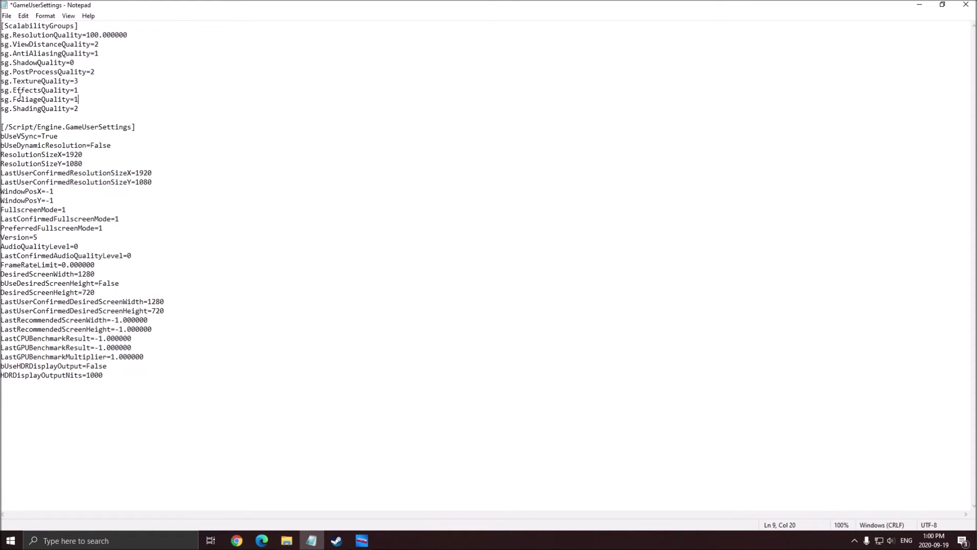
pyautogui.moveTo(25, 90); pyautogui.dragTo(90, 111)
pyautogui.hotkey('shift', 'Up')
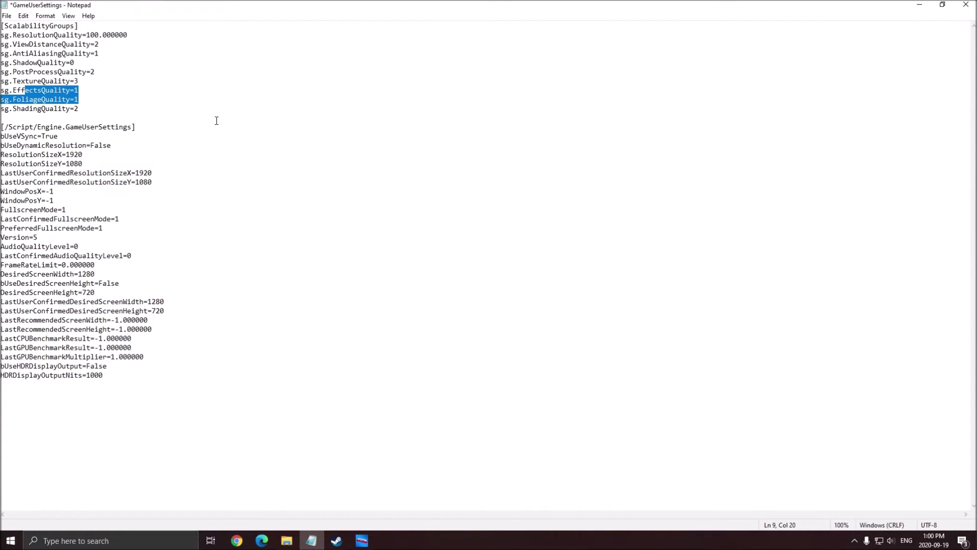
pyautogui.click(6, 16)
pyautogui.click(31, 61)
# Close Notepad and mark GameUserSettings as Read-only in its file Properties
pyautogui.click(965, 5)
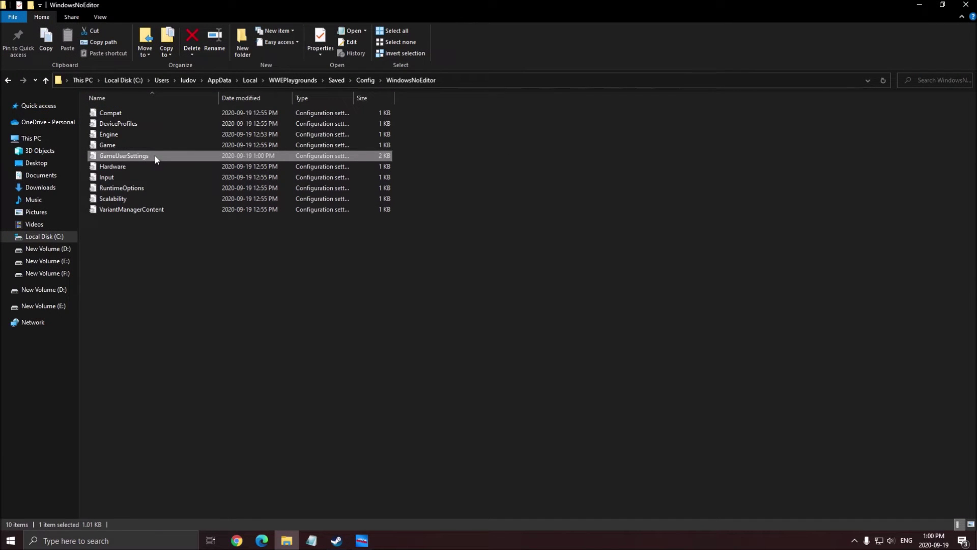
pyautogui.rightClick(135, 155)
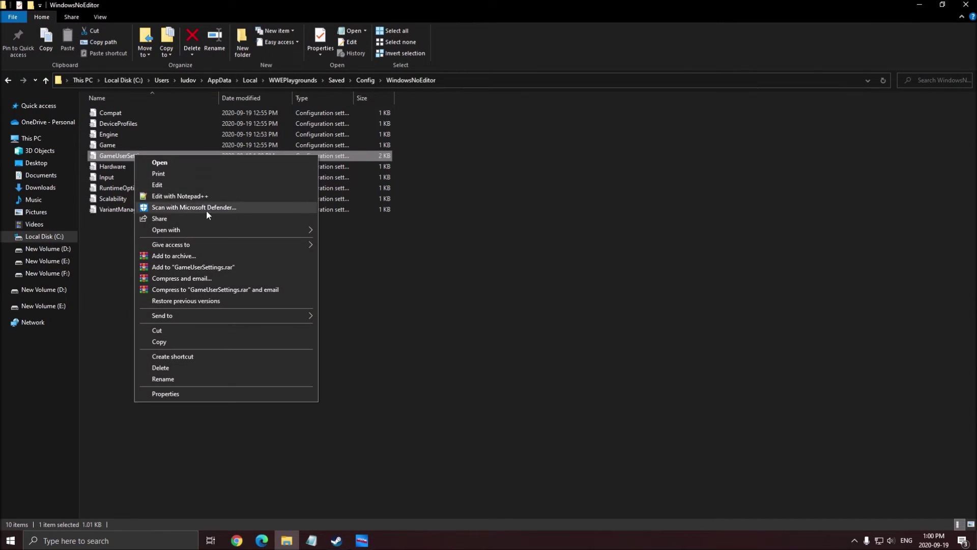
pyautogui.click(199, 392)
pyautogui.click(210, 347)
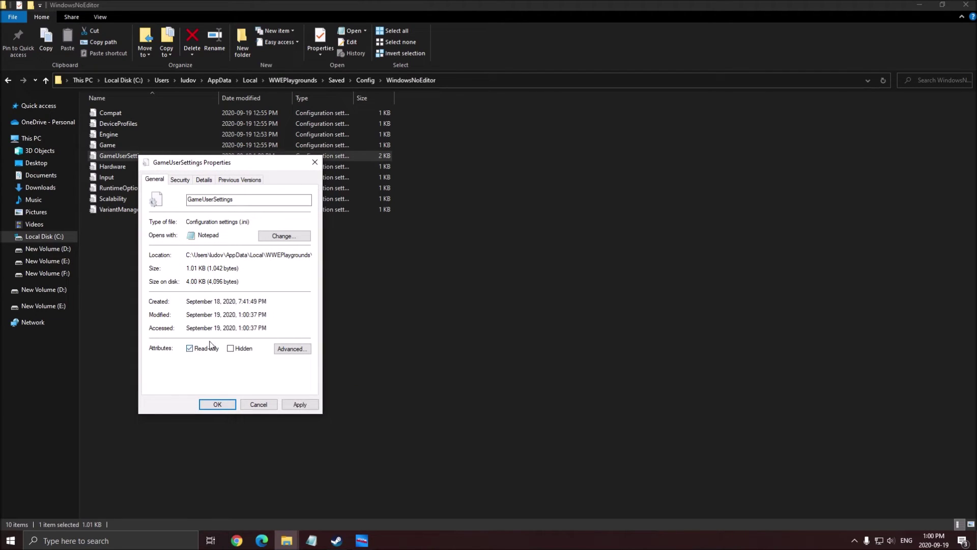
pyautogui.click(217, 404)
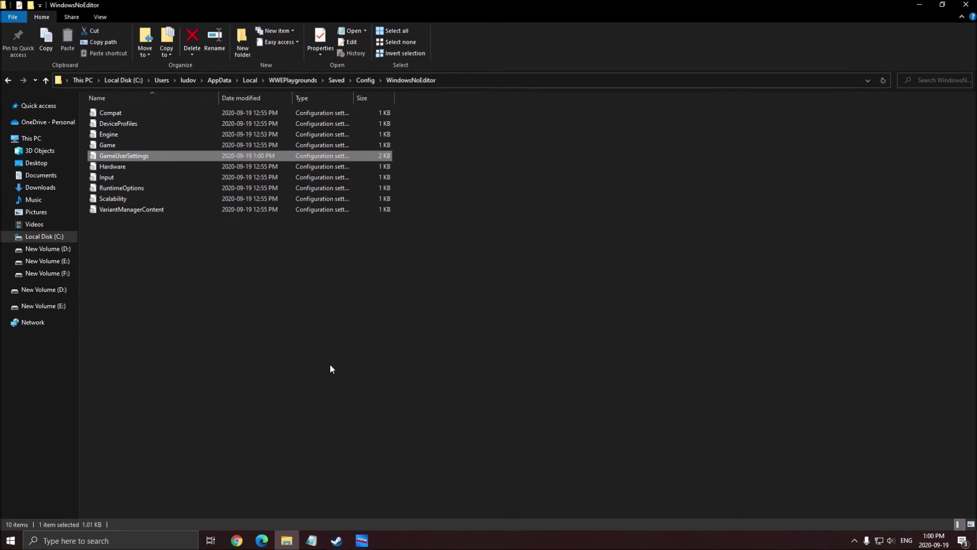
pyautogui.click(304, 260)
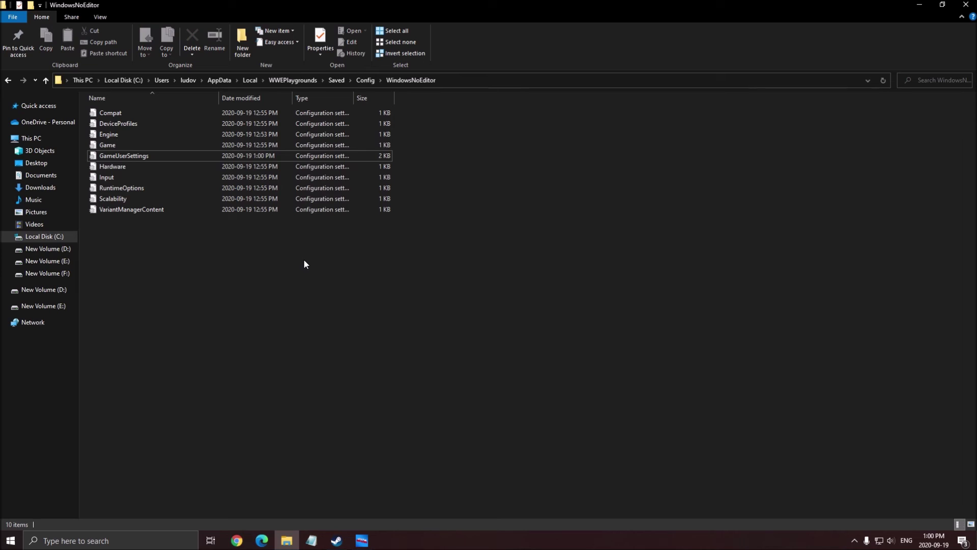